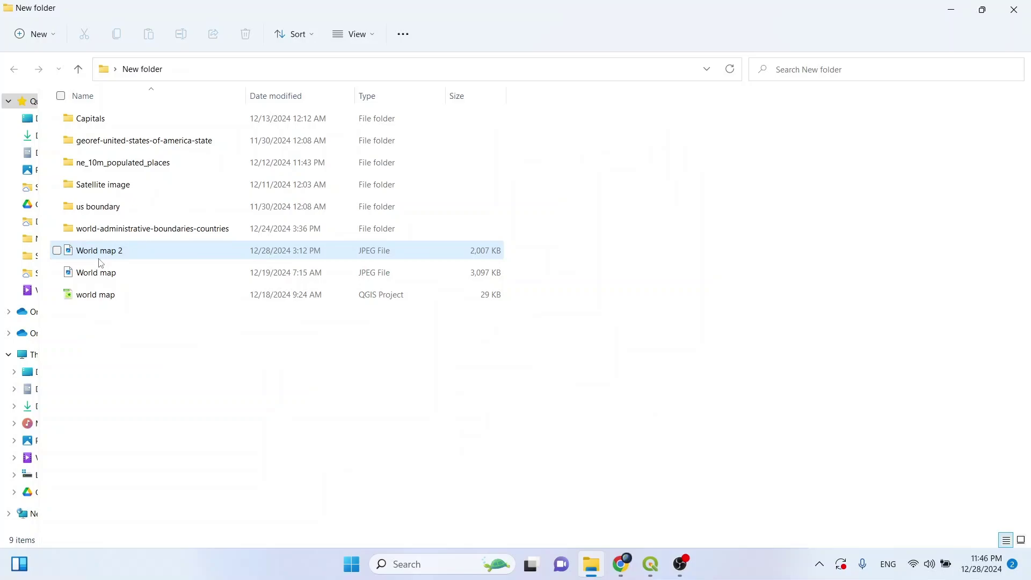
- Open the World map 2 JPEG in Paint using Open with
left_click(119, 253)
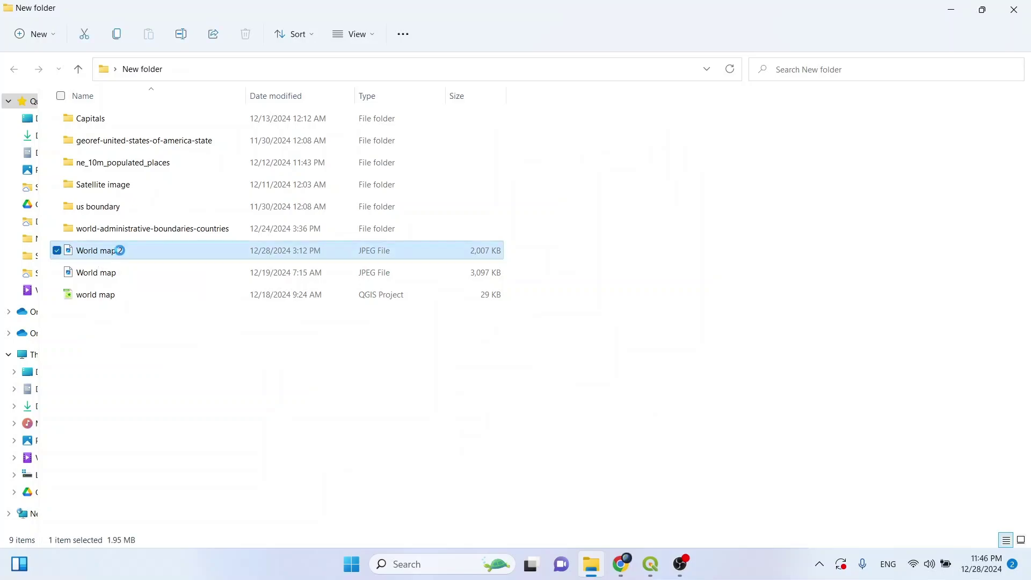
right_click(120, 254)
mouse_move(183, 251)
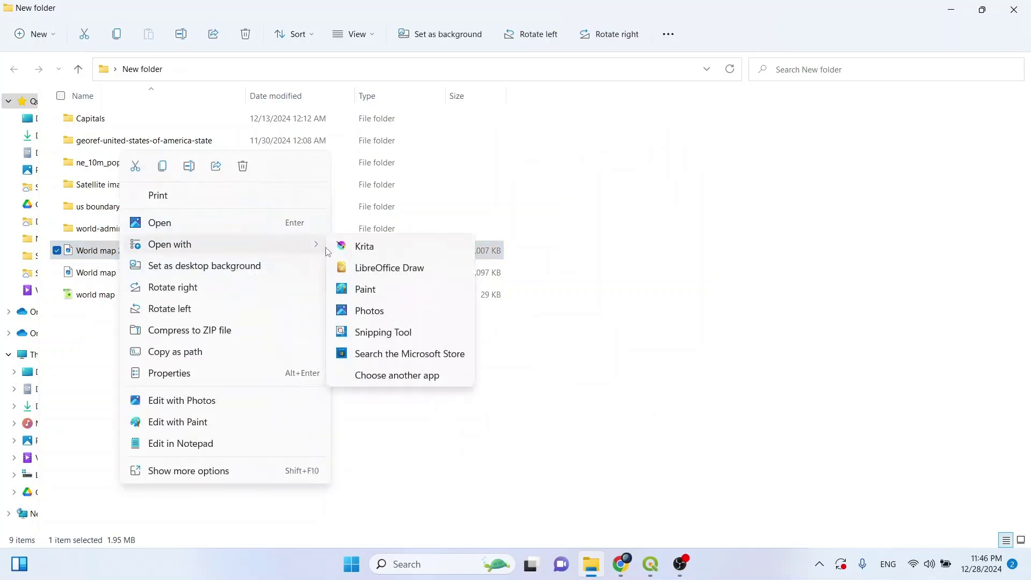
left_click(376, 289)
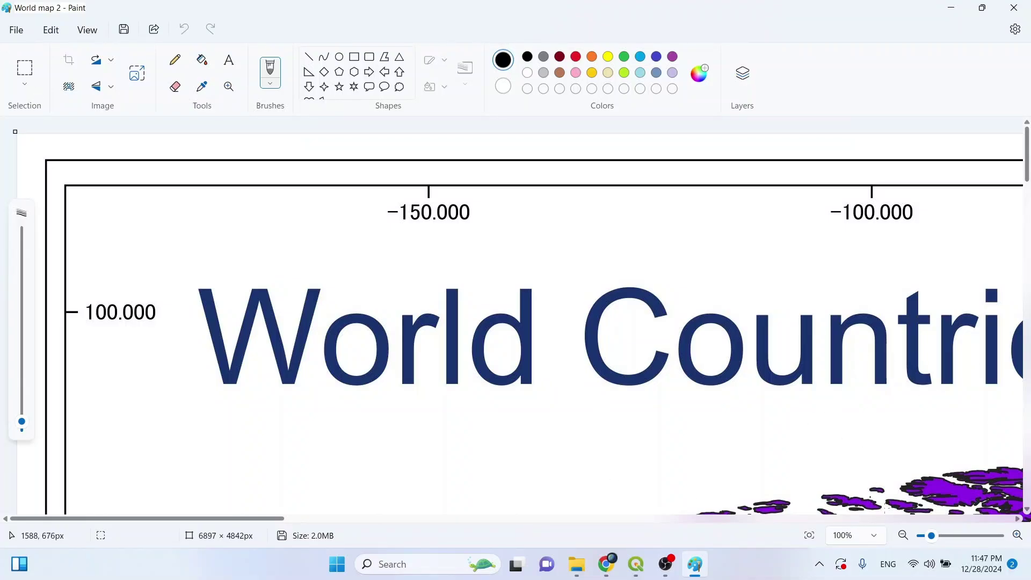
- Zoom out until the whole 6897 × 4842px world map fits in the window
left_click(905, 537)
left_click(904, 536)
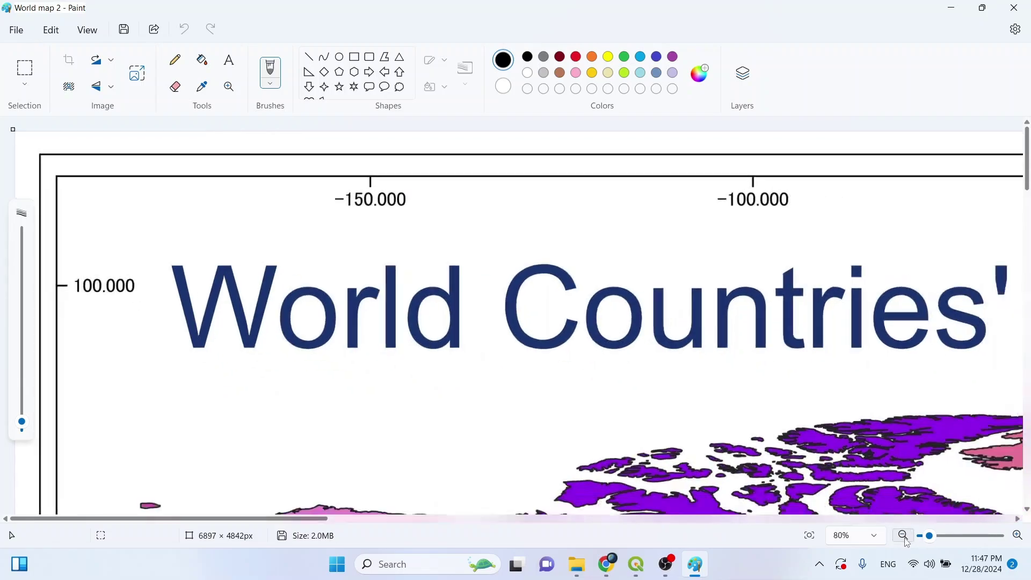
left_click(904, 536)
left_click(904, 536)
left_click(904, 536)
left_click(904, 537)
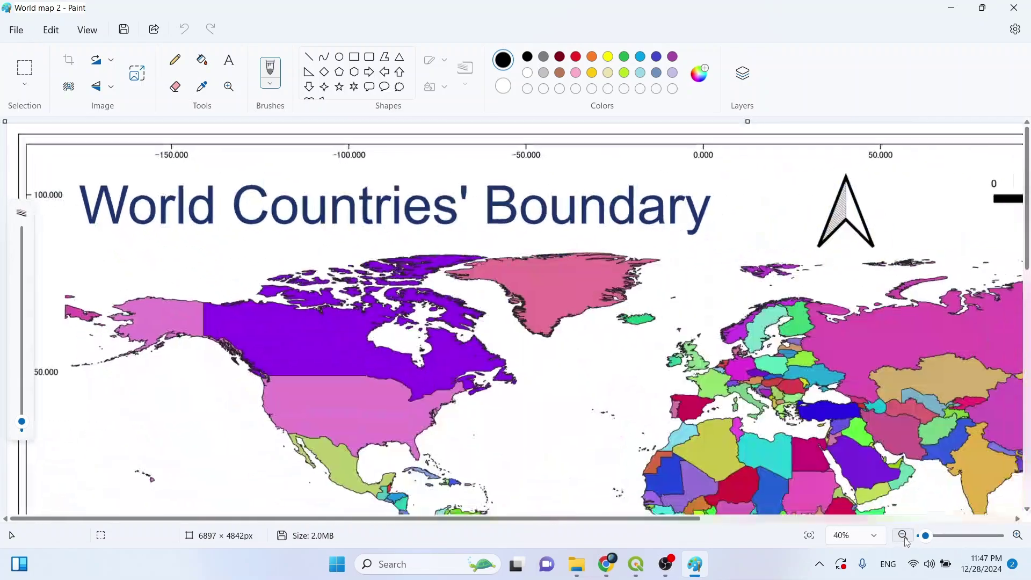
left_click(904, 536)
left_click(904, 536)
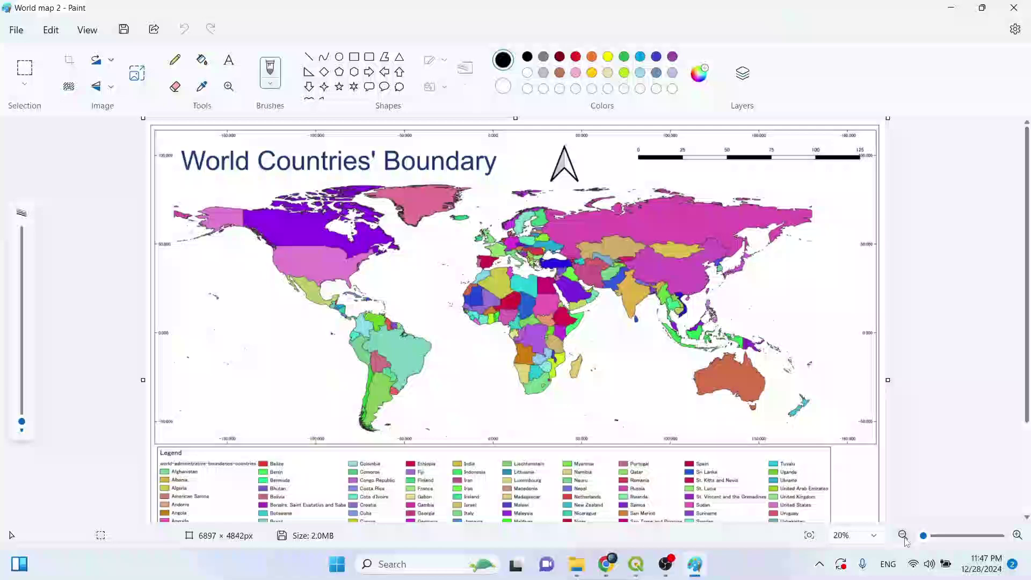
left_click(904, 536)
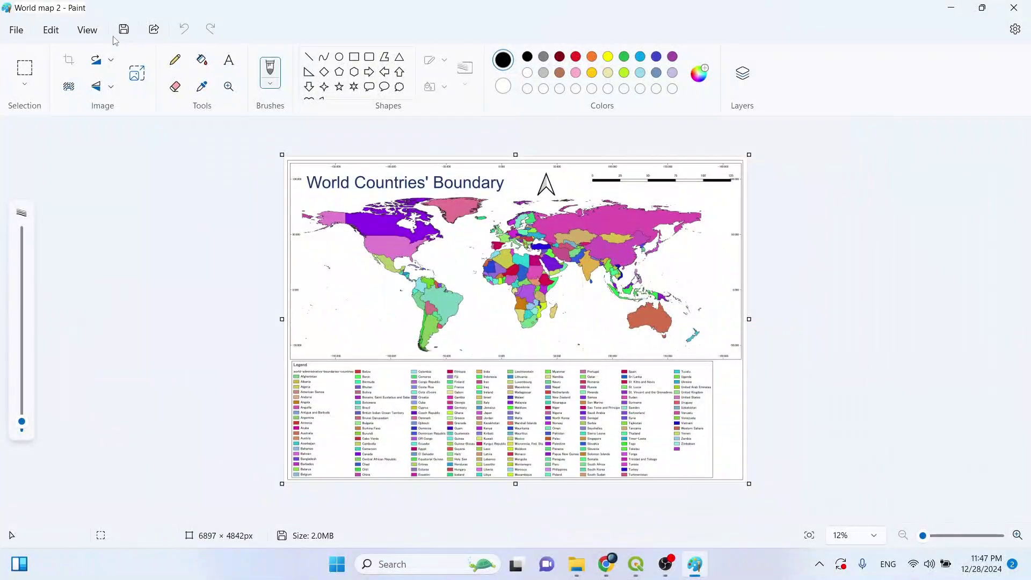
- Set the image property units to centimetres, giving 58.39 × 41.00 cm at 300 DPI
left_click(16, 32)
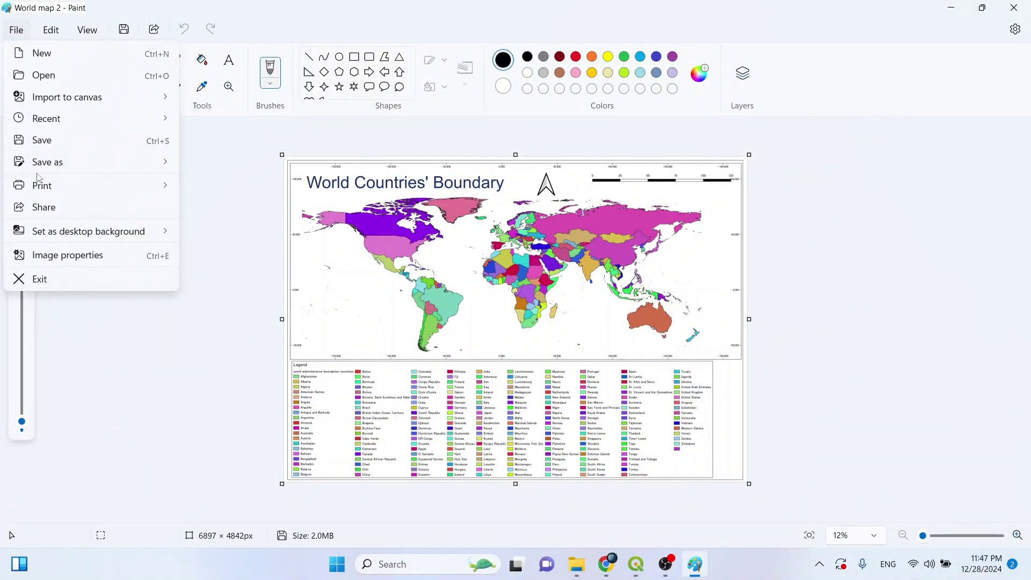
left_click(60, 257)
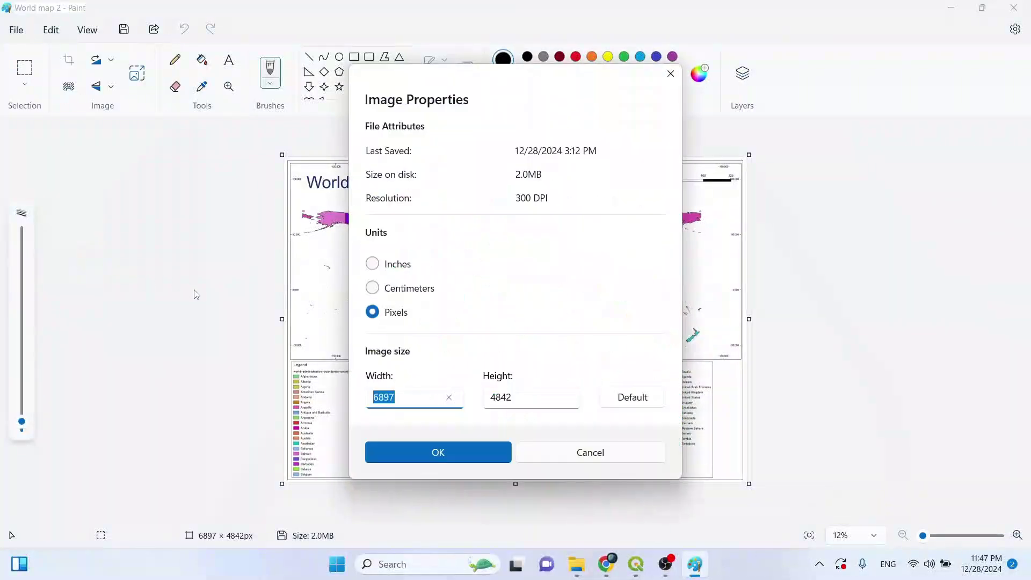
left_click(373, 290)
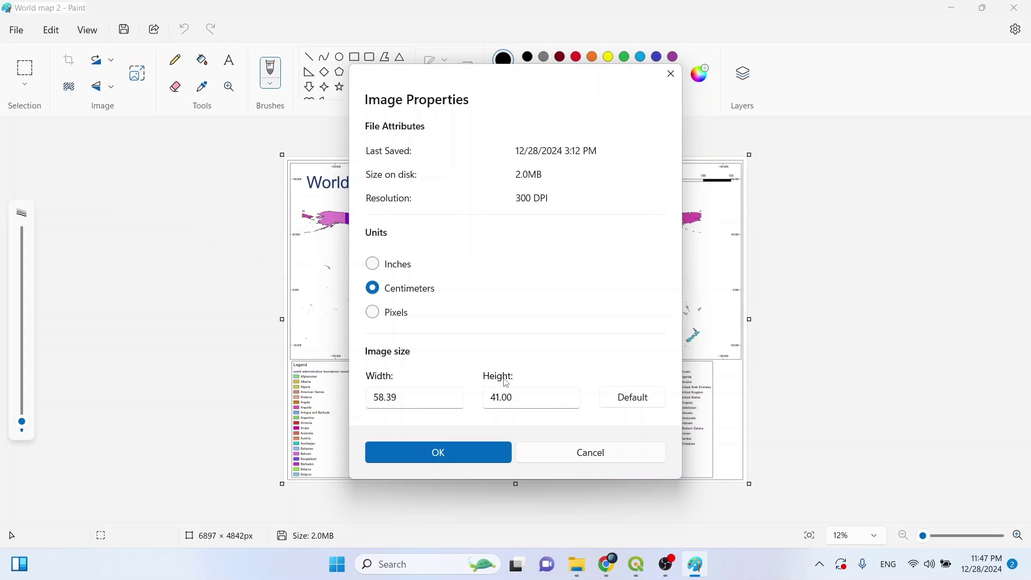
left_click(439, 453)
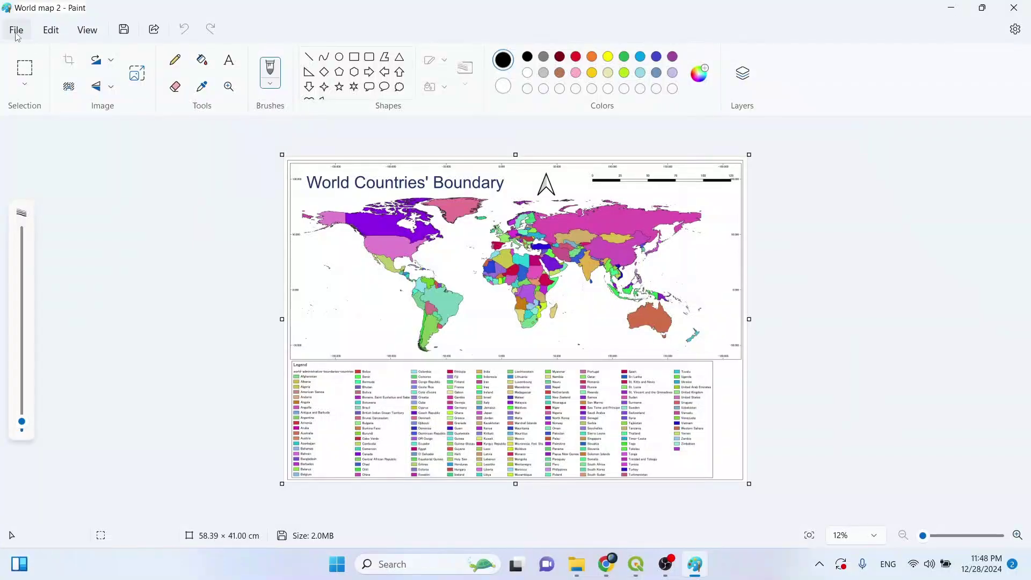
- Bring up Page Setup from the Print menu
left_click(16, 33)
mouse_move(58, 193)
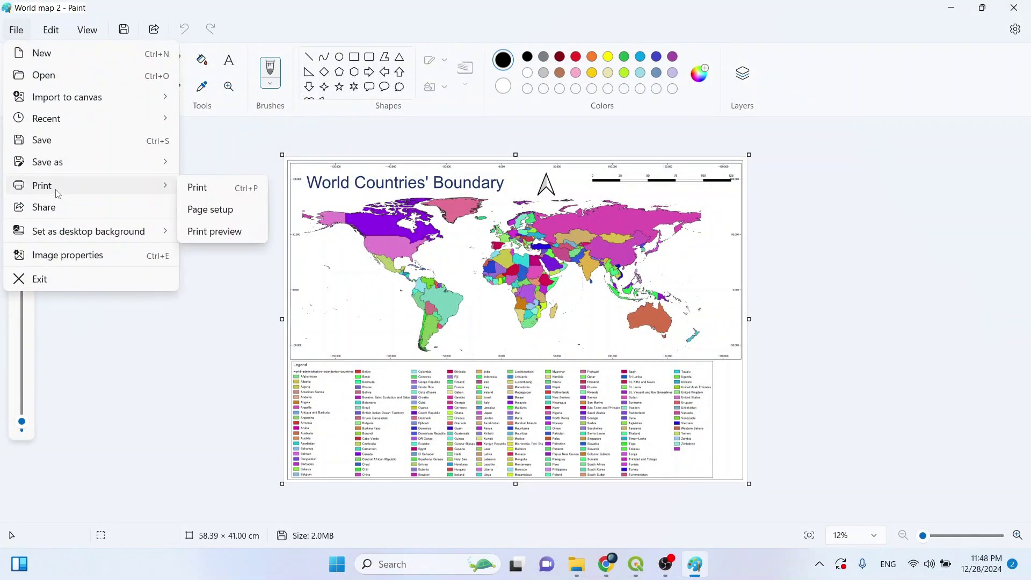
left_click(222, 213)
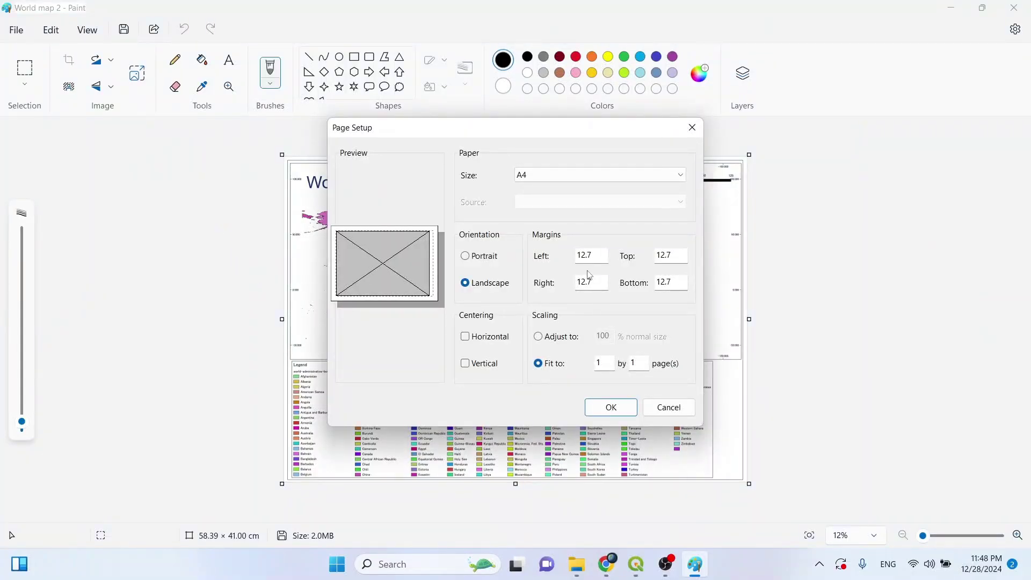
- Set the page orientation to landscape and keep A4 as the paper size
left_click(468, 260)
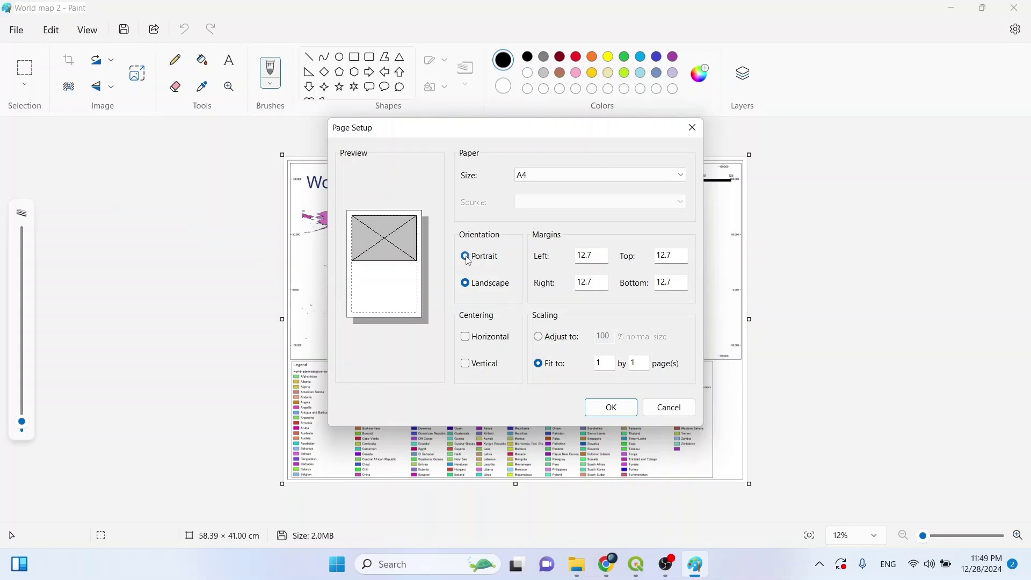
left_click(467, 284)
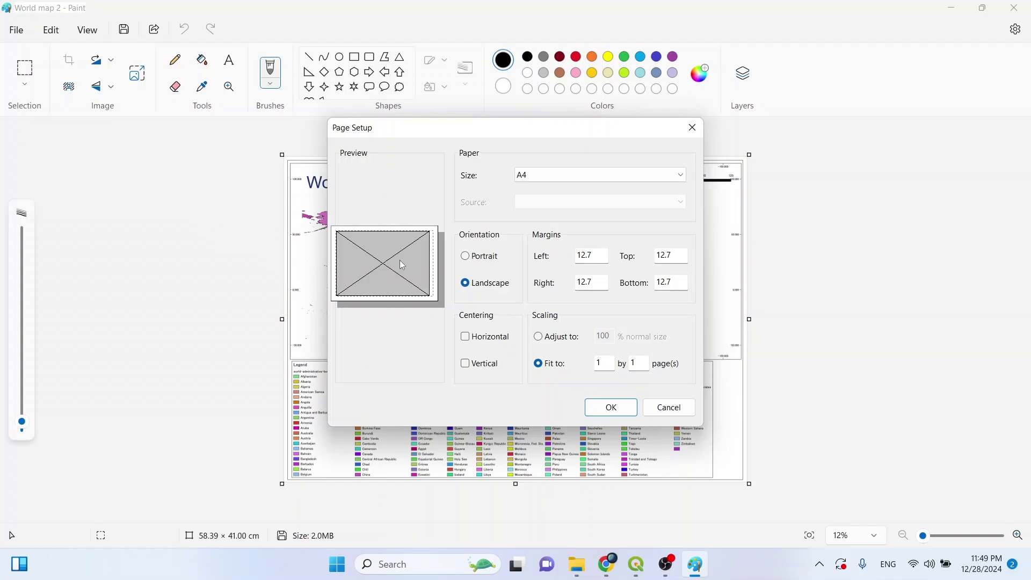
left_click(535, 179)
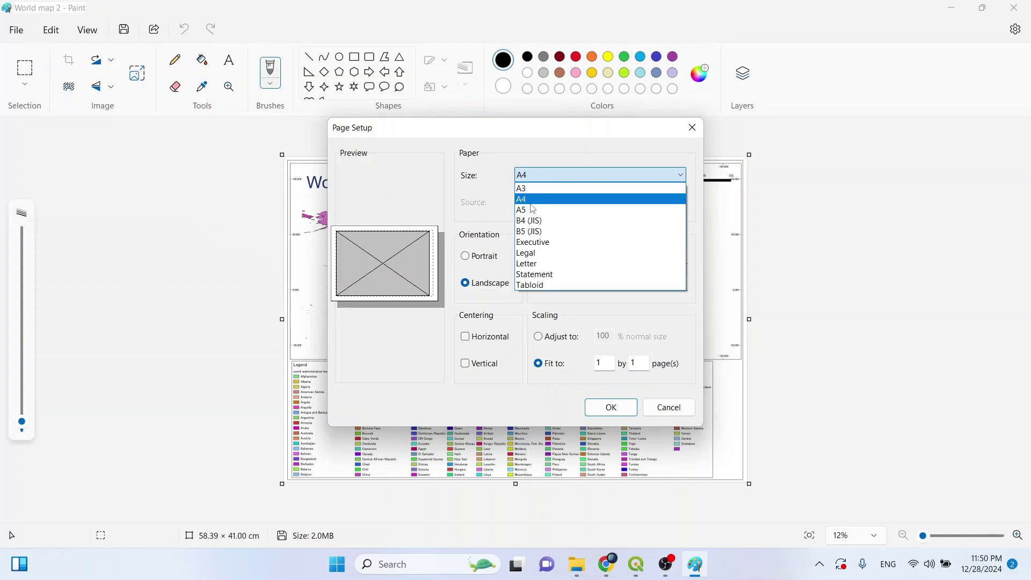
left_click(538, 202)
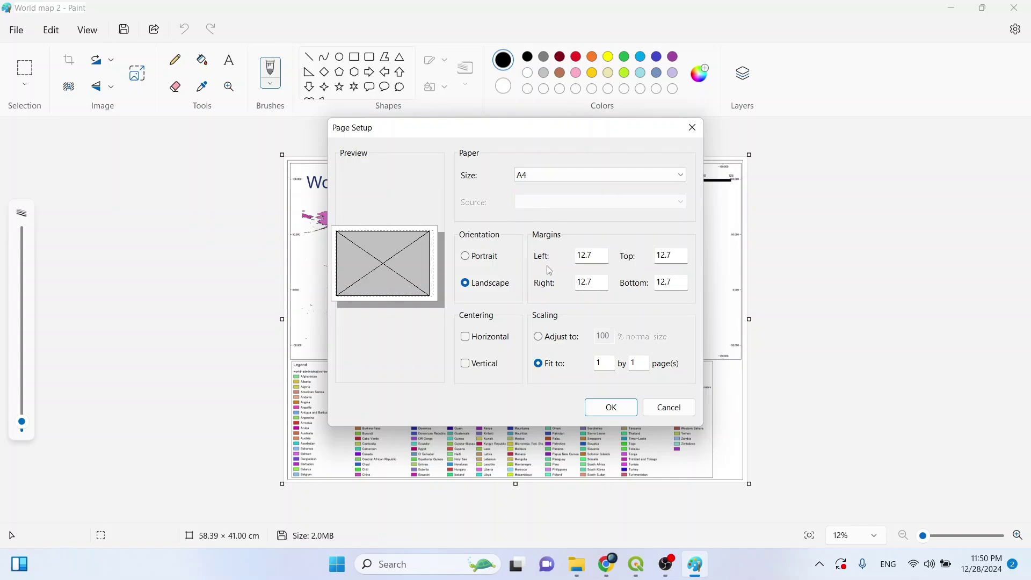
- Enter 0.5 for the Left, Top, Right and Bottom margins
double_click(600, 255)
type("0")
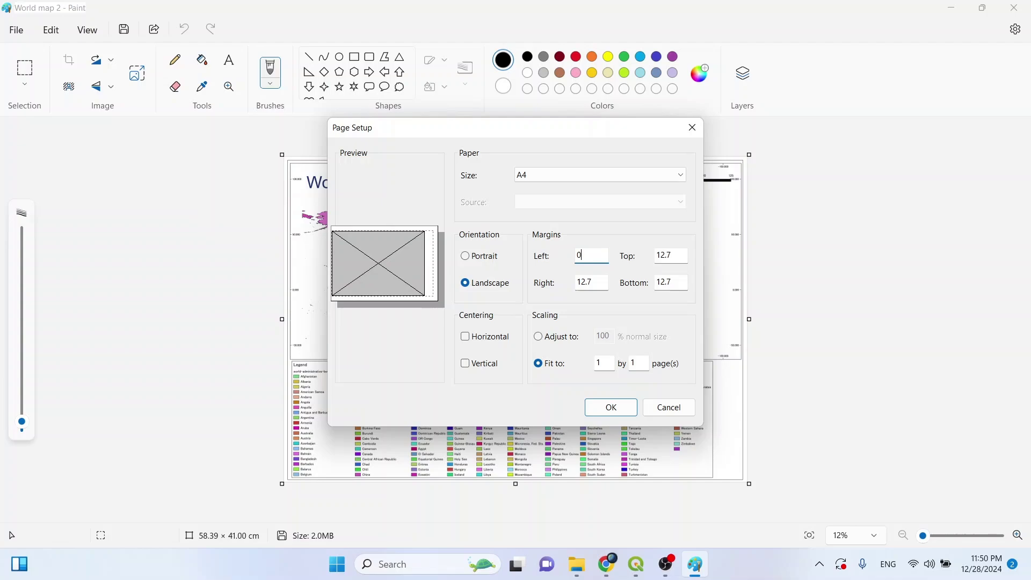
type(".5")
key("Tab")
type("0.")
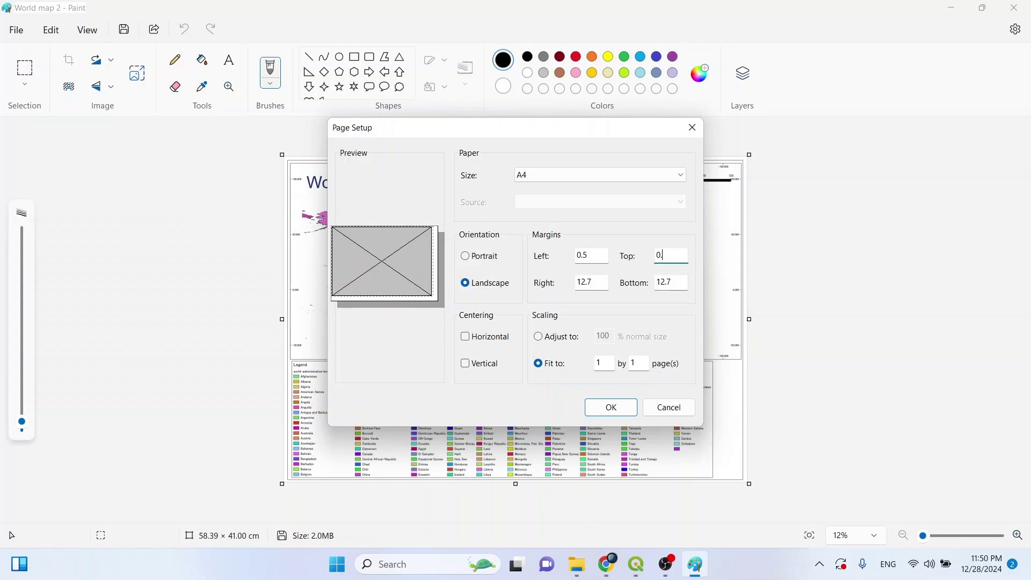
type("5")
key("Tab")
type("0.")
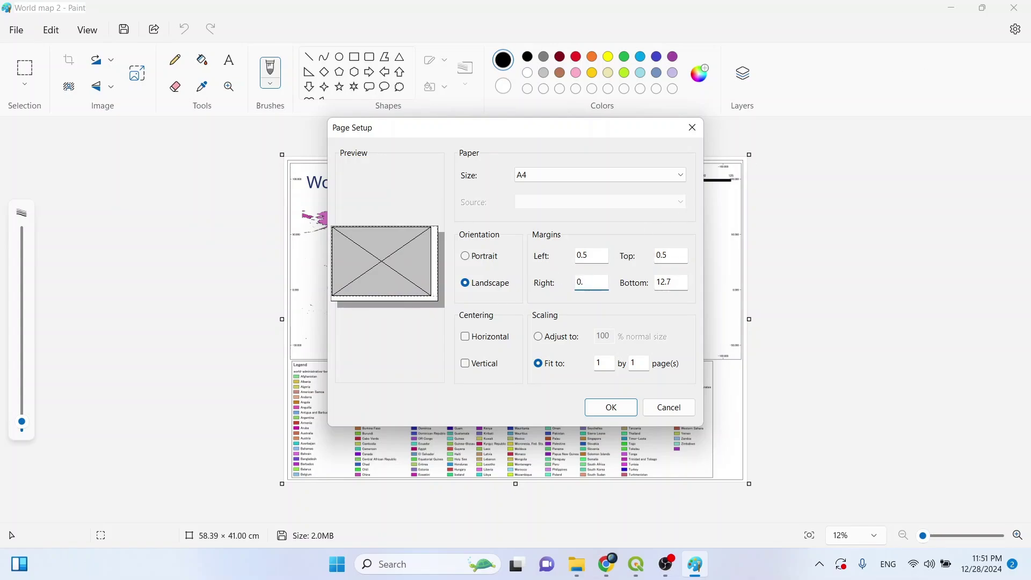
type("5")
key("Tab")
type("0.")
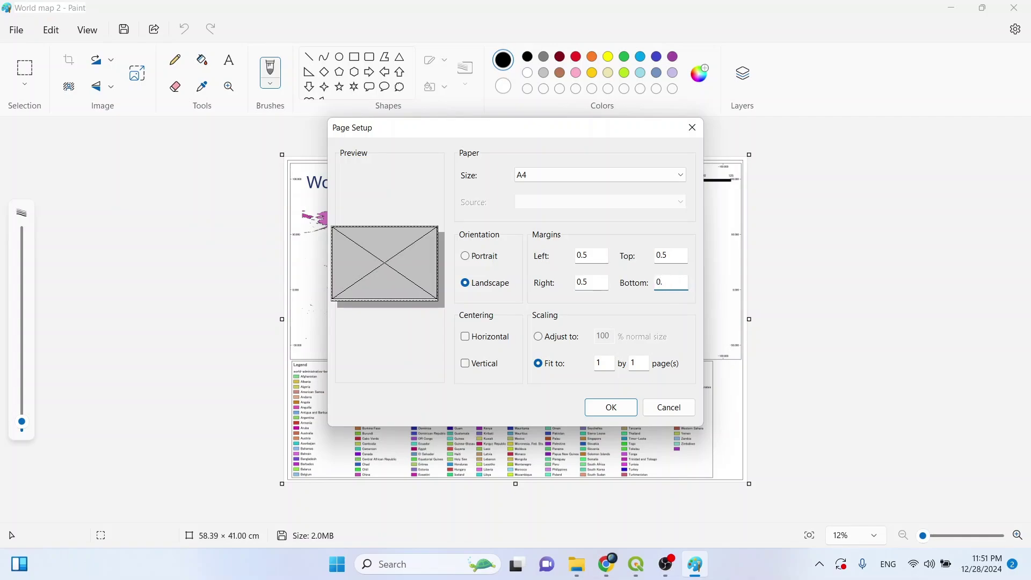
type("5")
- Try Right and Bottom margins of 2 and 5, then return them to 0.5
double_click(587, 280)
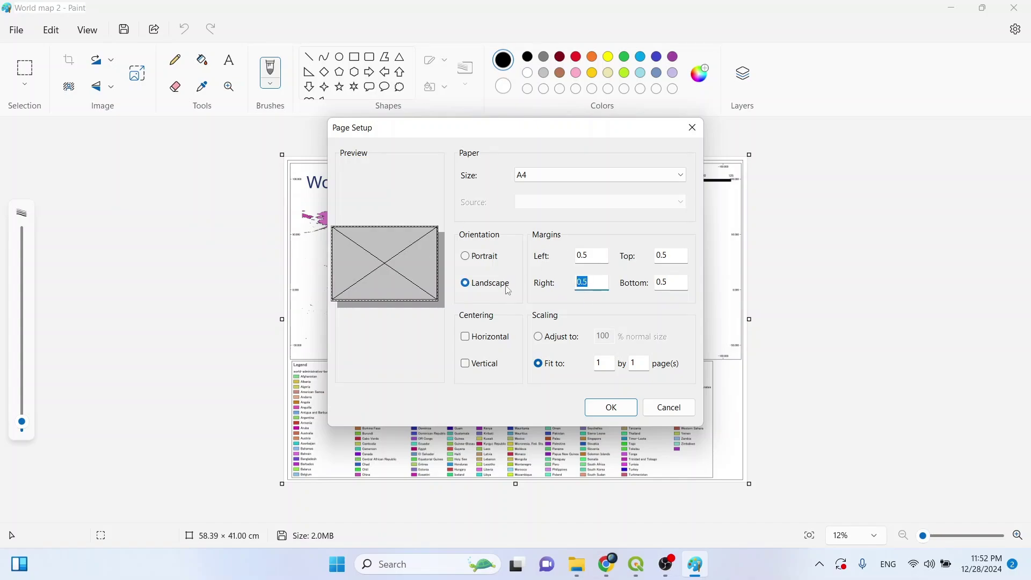
type("2")
double_click(673, 281)
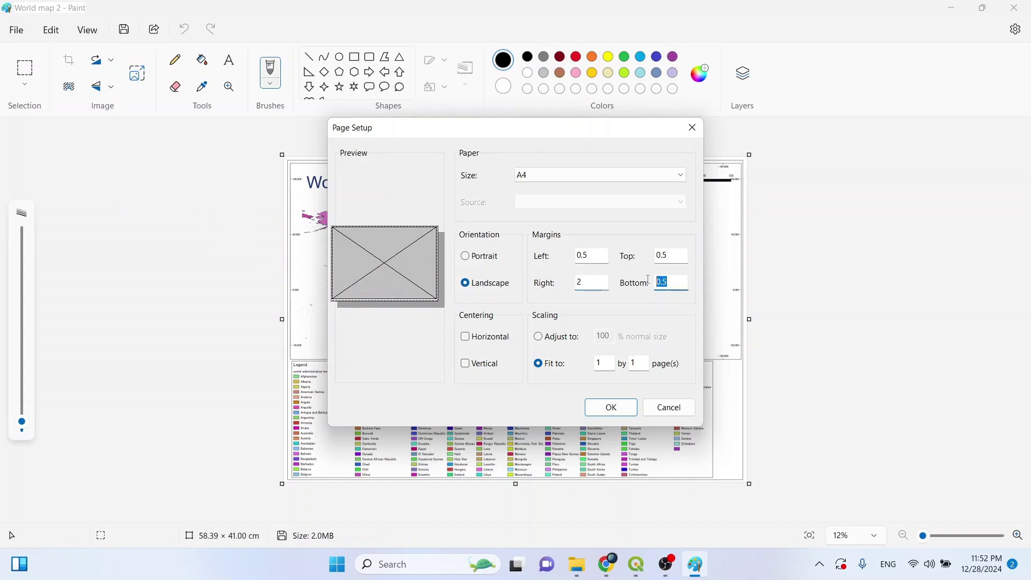
type("2")
double_click(591, 285)
type("5")
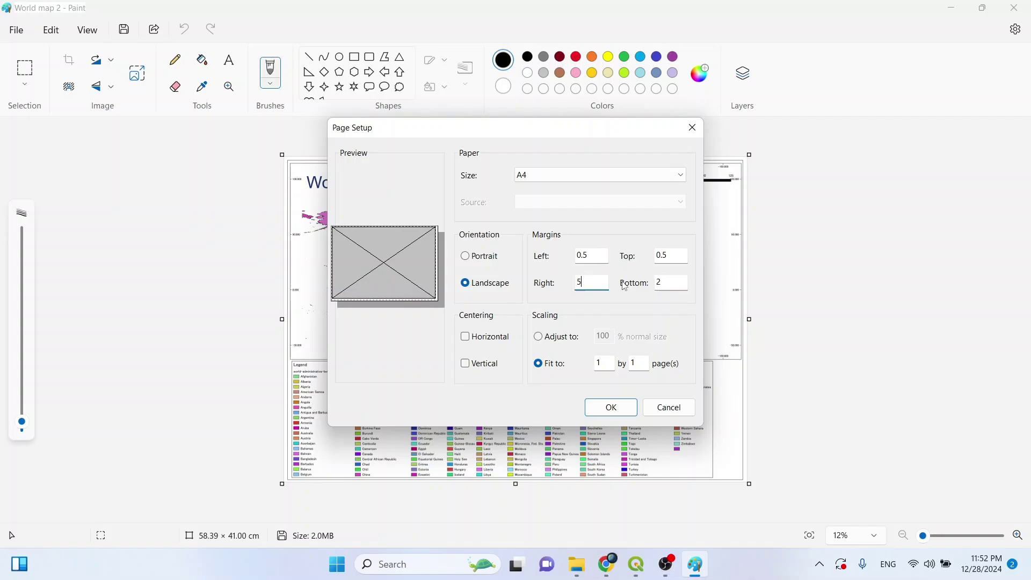
key("Tab")
type("5")
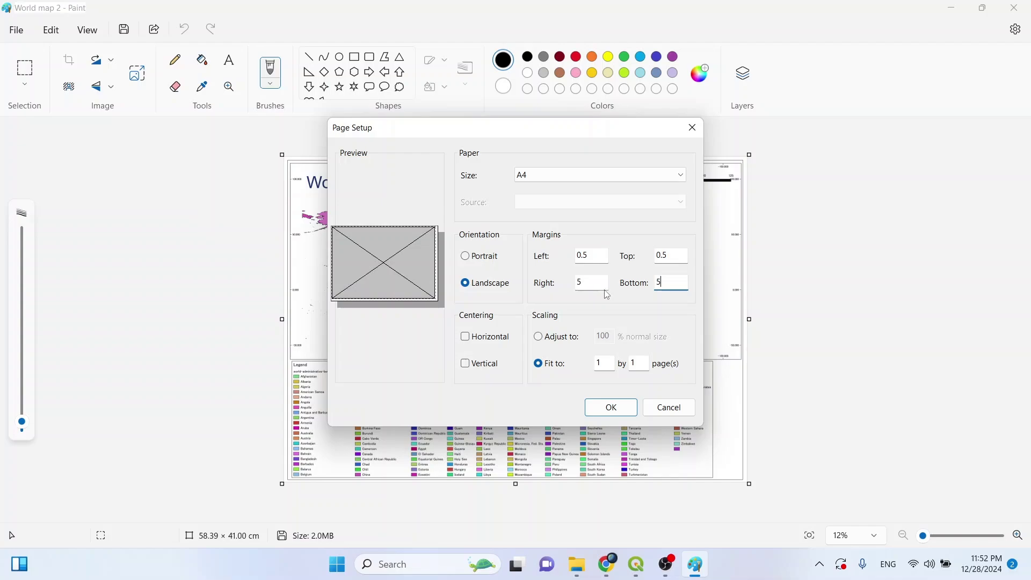
left_click_drag(595, 282, 557, 288)
type("0.")
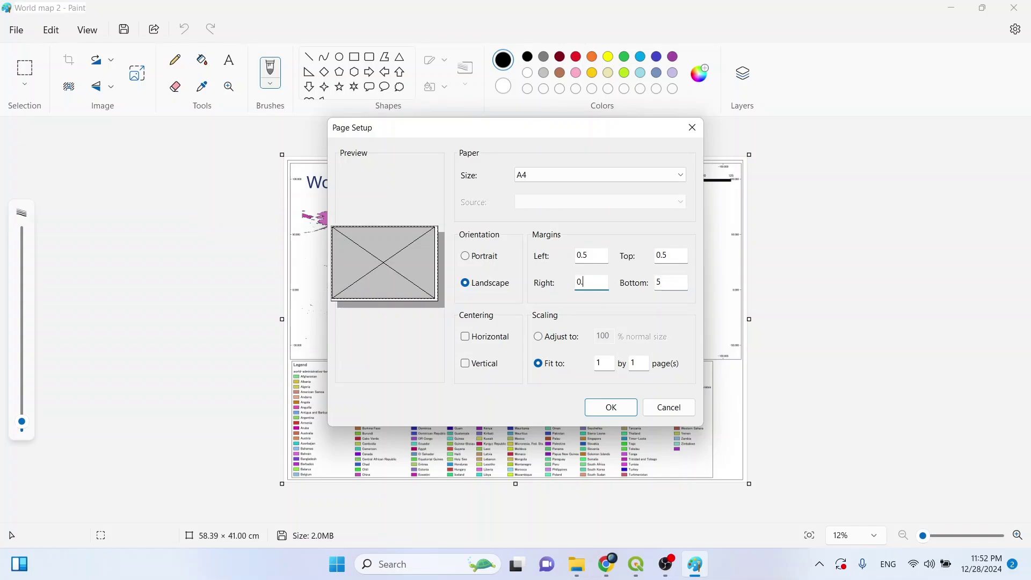
type("5")
double_click(672, 287)
type("0.5")
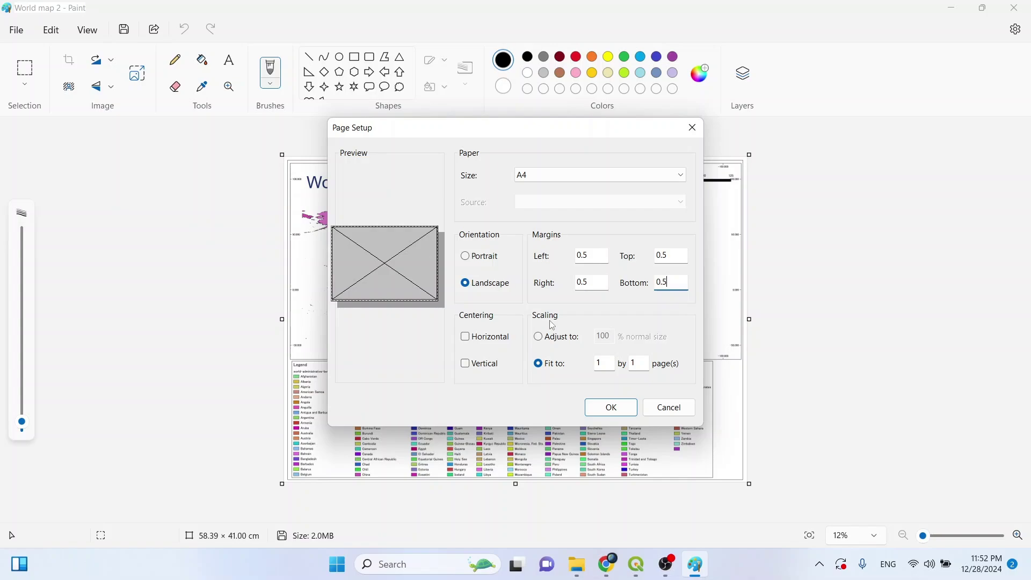
- Set scaling to Adjust to 100% normal size and confirm Page Setup
left_click(540, 340)
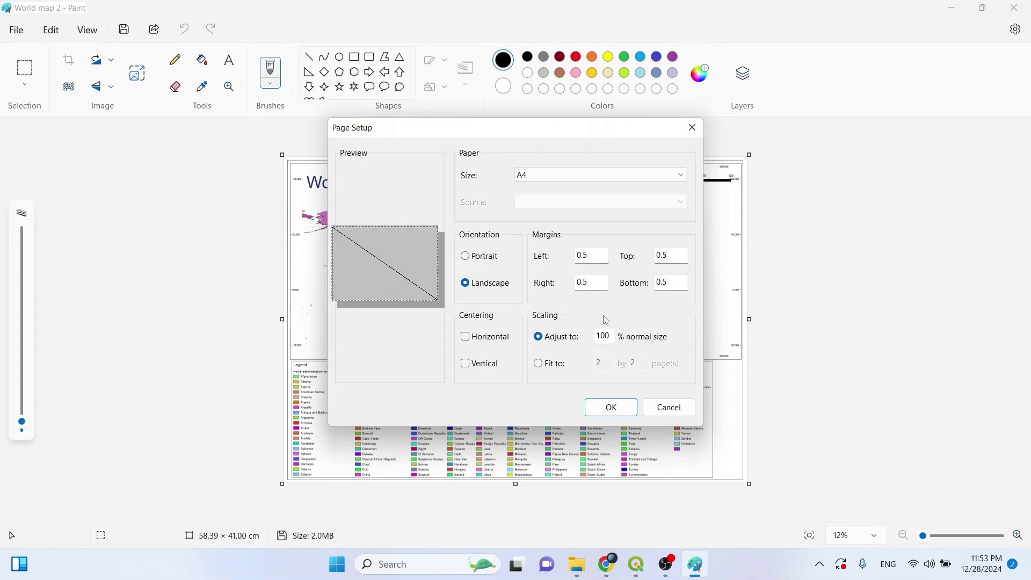
left_click(610, 407)
- Open the print preview of the world map
left_click(16, 30)
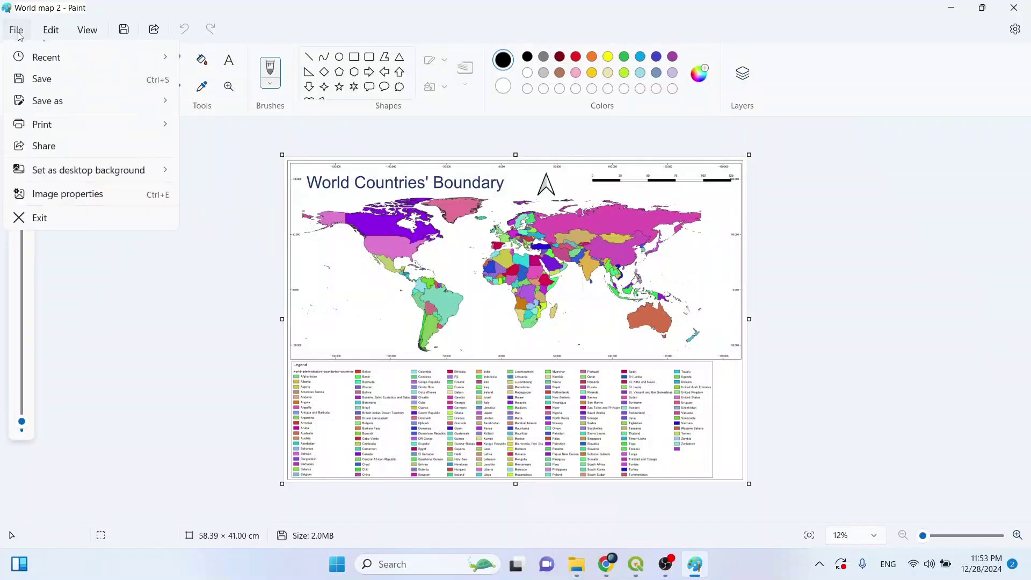
mouse_move(40, 187)
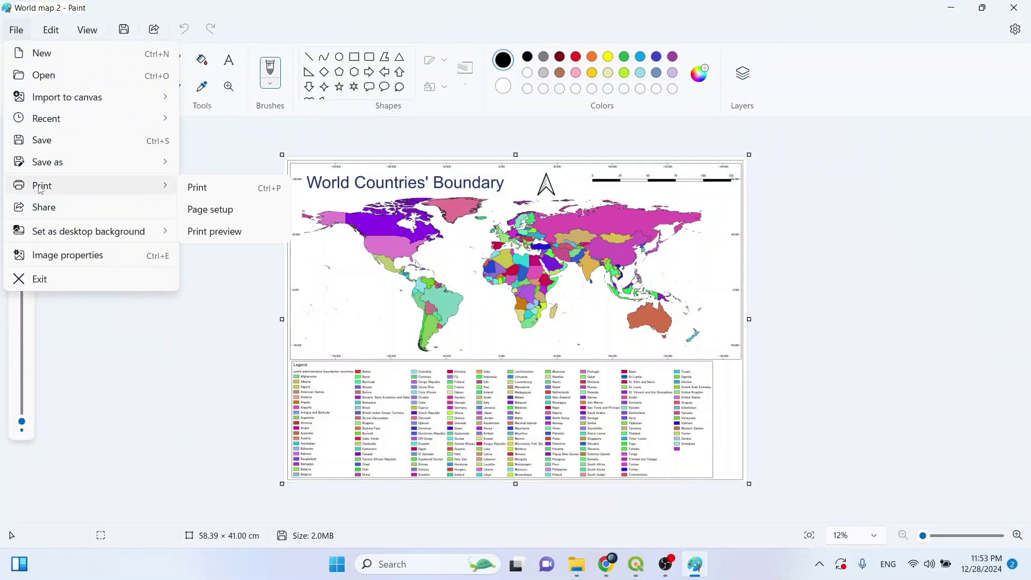
left_click(215, 232)
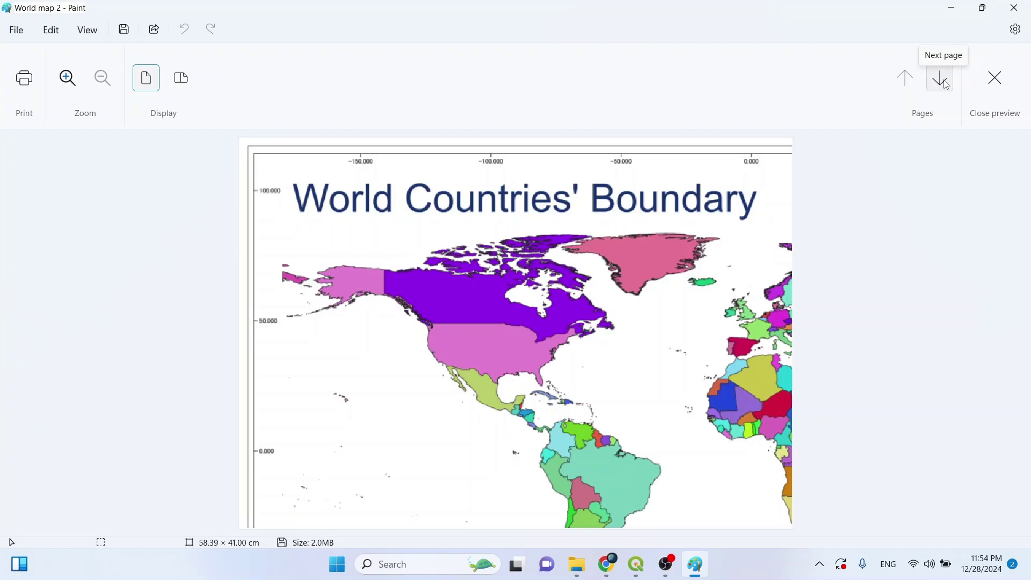
- Page through all four preview pages, including Asia and the legend, then start printing
left_click(940, 79)
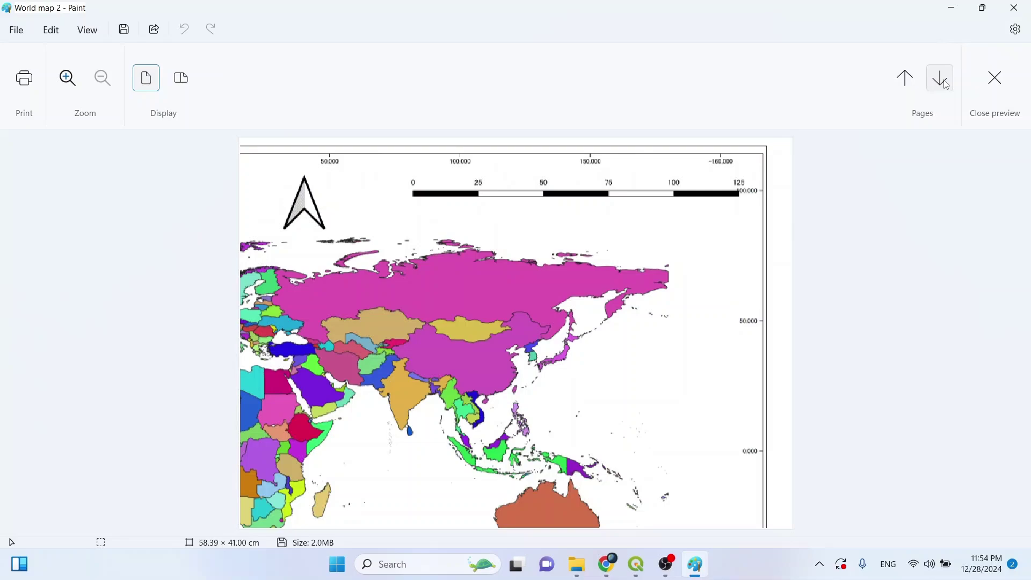
left_click(947, 85)
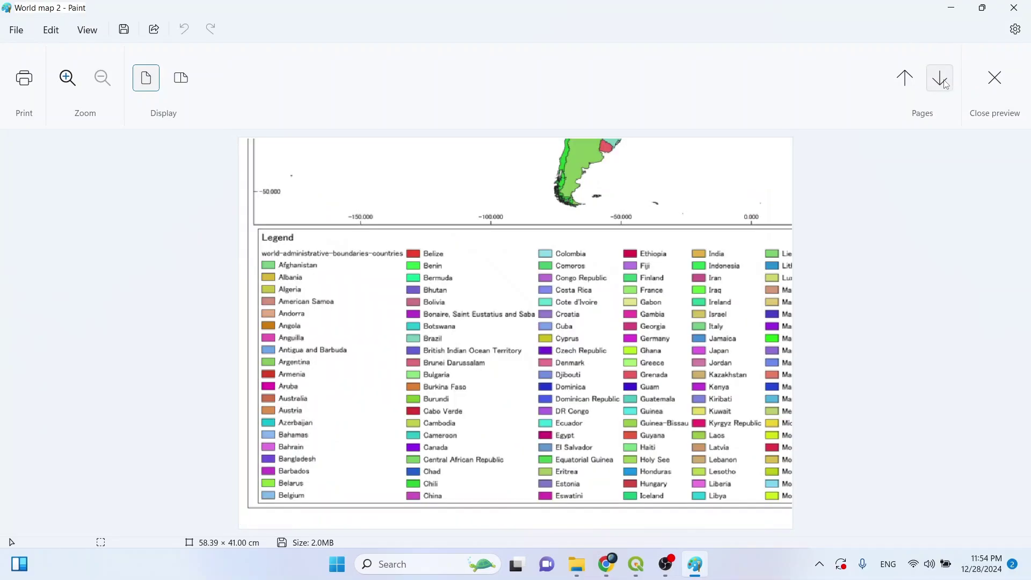
left_click(946, 84)
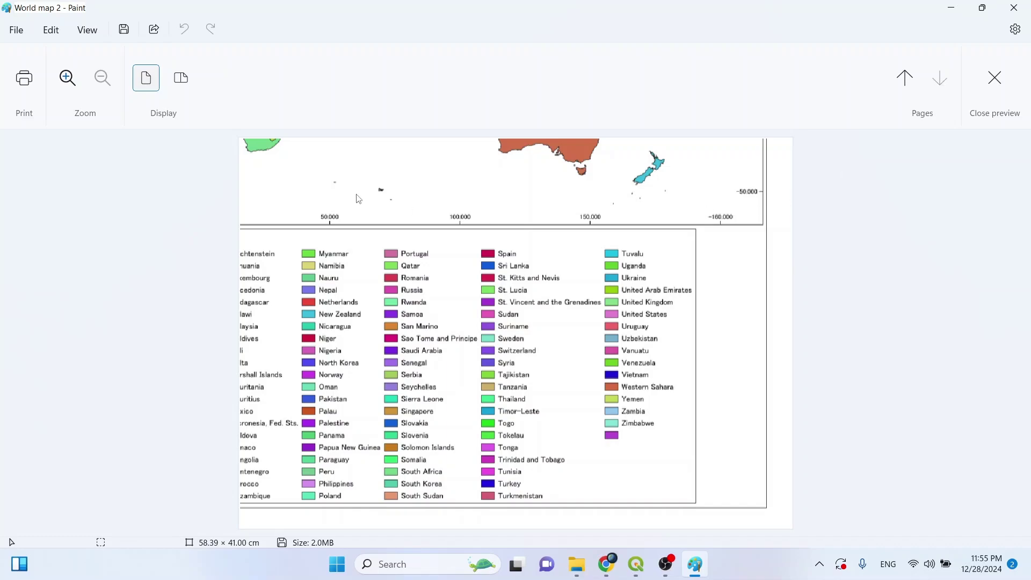
left_click(24, 81)
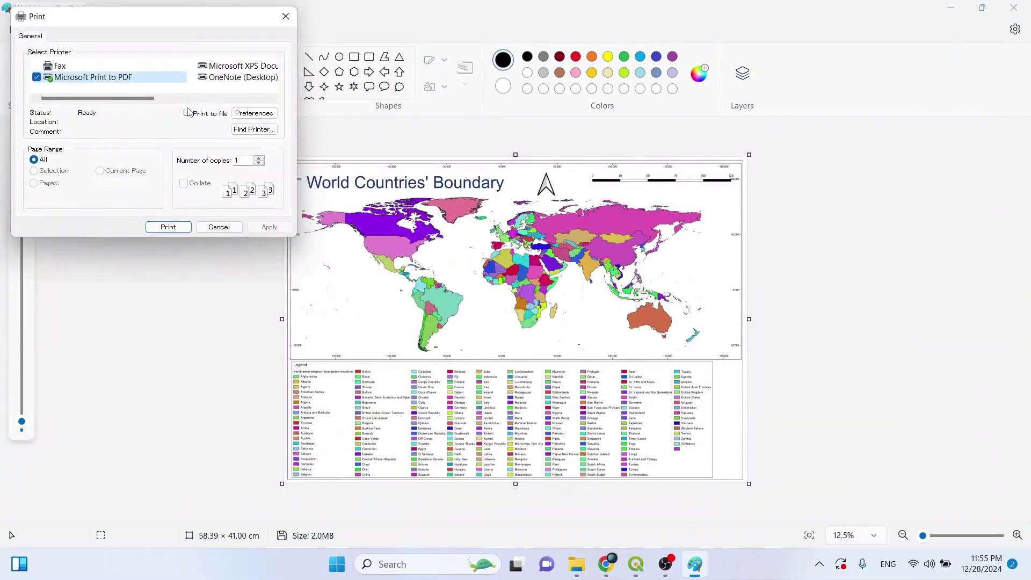
- Print the map with Microsoft Print to PDF as the printer
left_click_drag(131, 99, 86, 102)
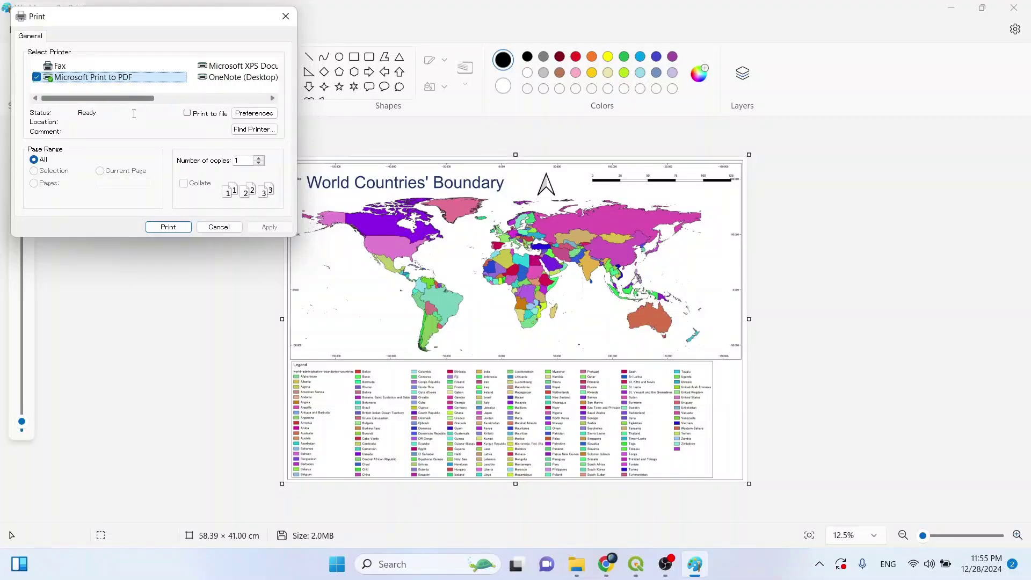
left_click(168, 227)
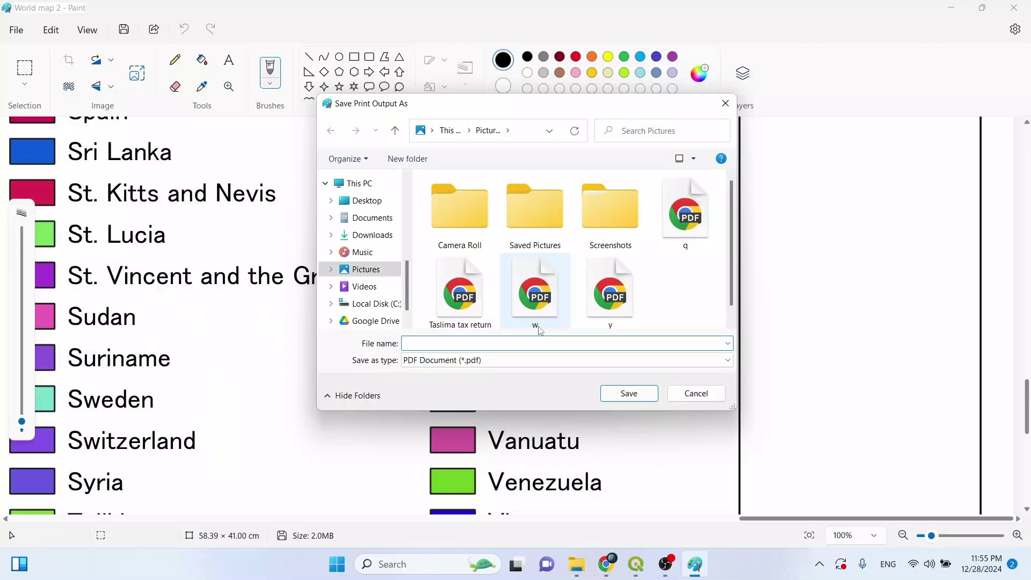
- Save the printout as the PDF 'world map pdf'
left_click(429, 343)
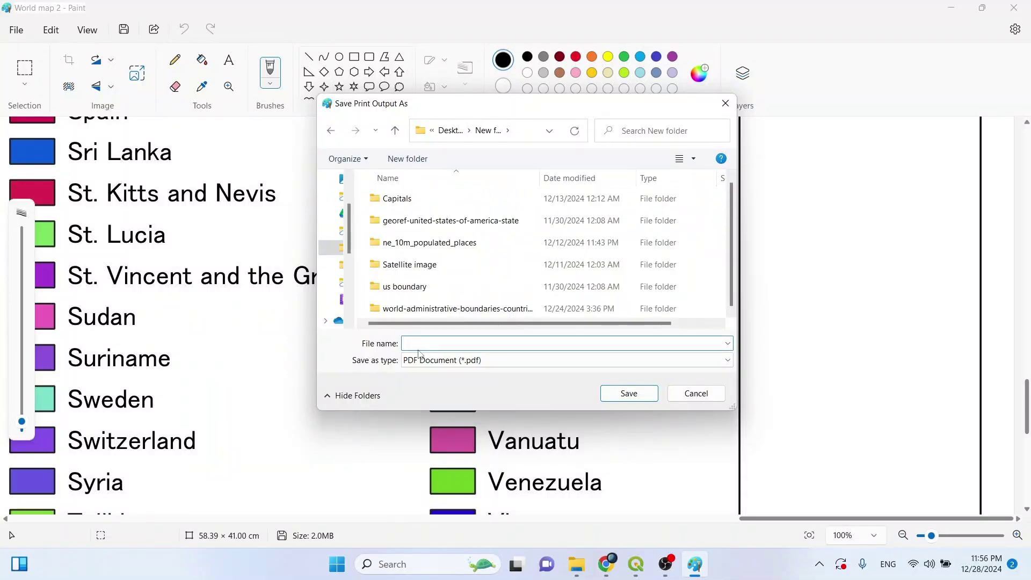
type("world ma")
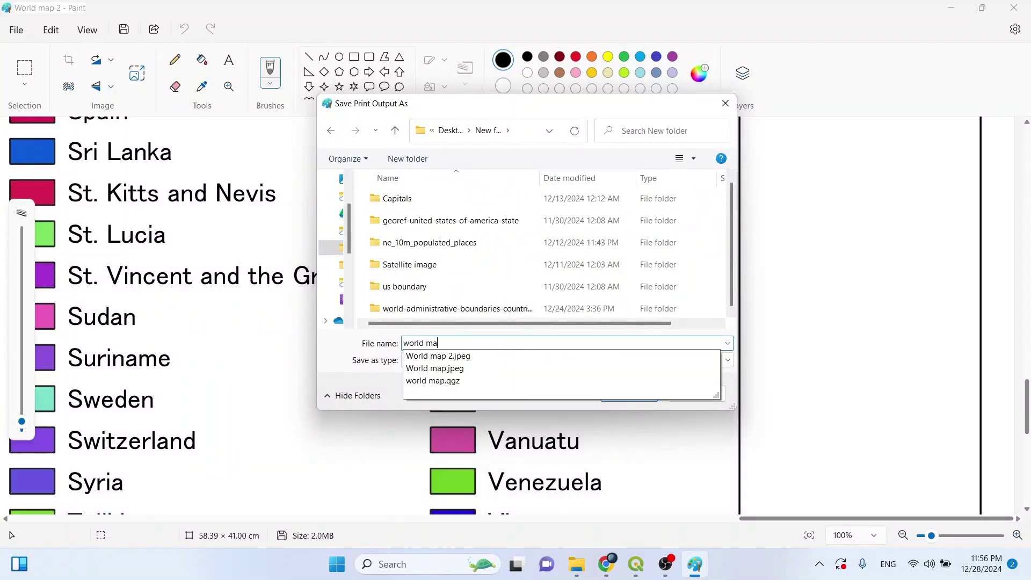
type("p pdf")
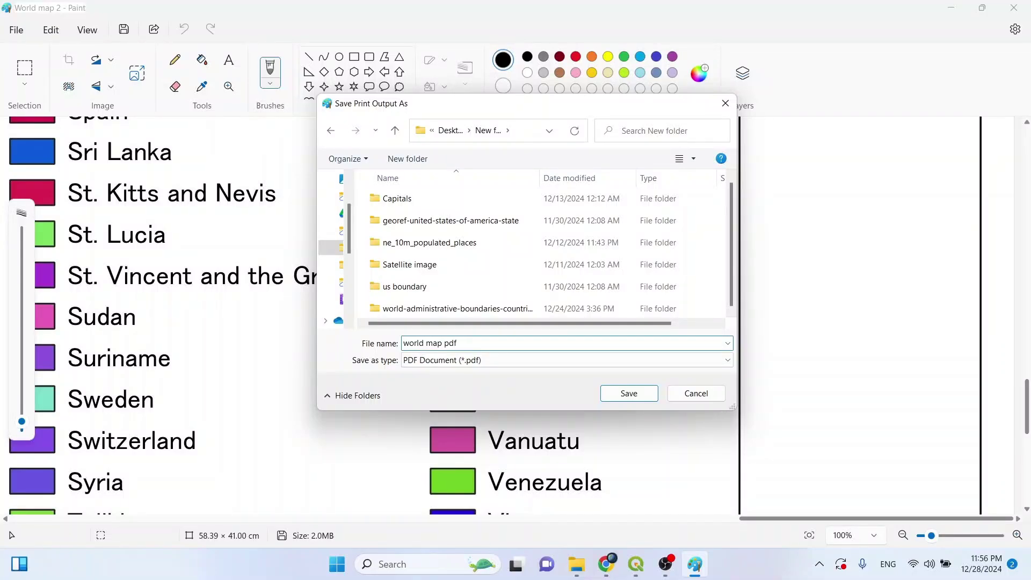
left_click(626, 395)
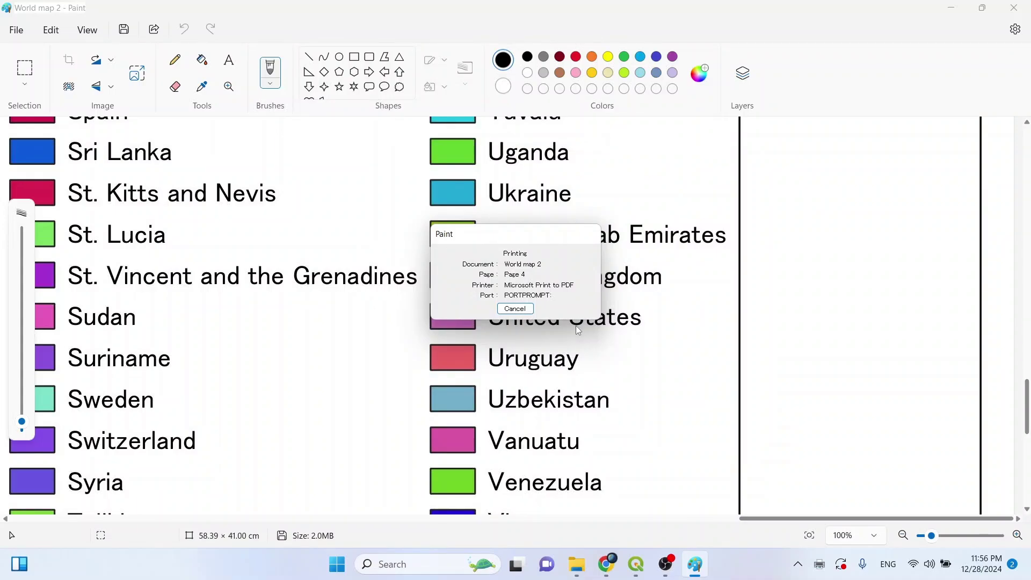
scroll(575, 325, "down", 4)
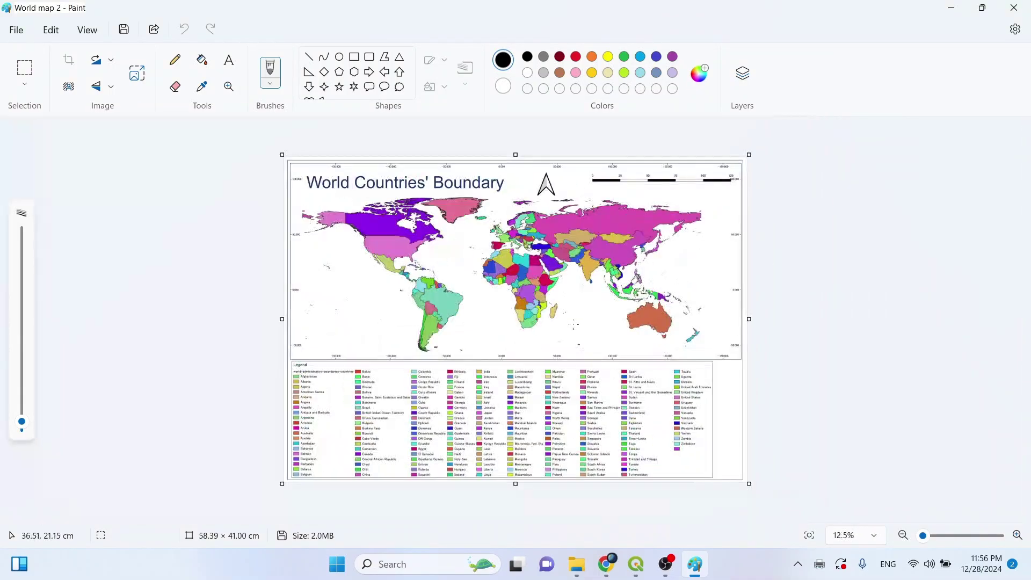
- Switch to File Explorer and open 'world map pdf' in Chrome's PDF viewer
key("alt+Tab")
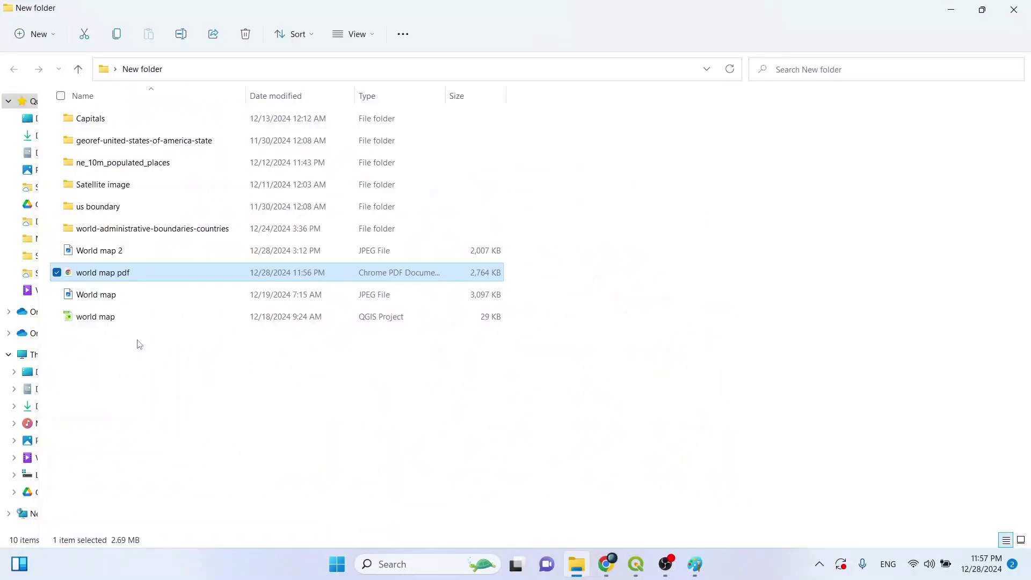
double_click(132, 277)
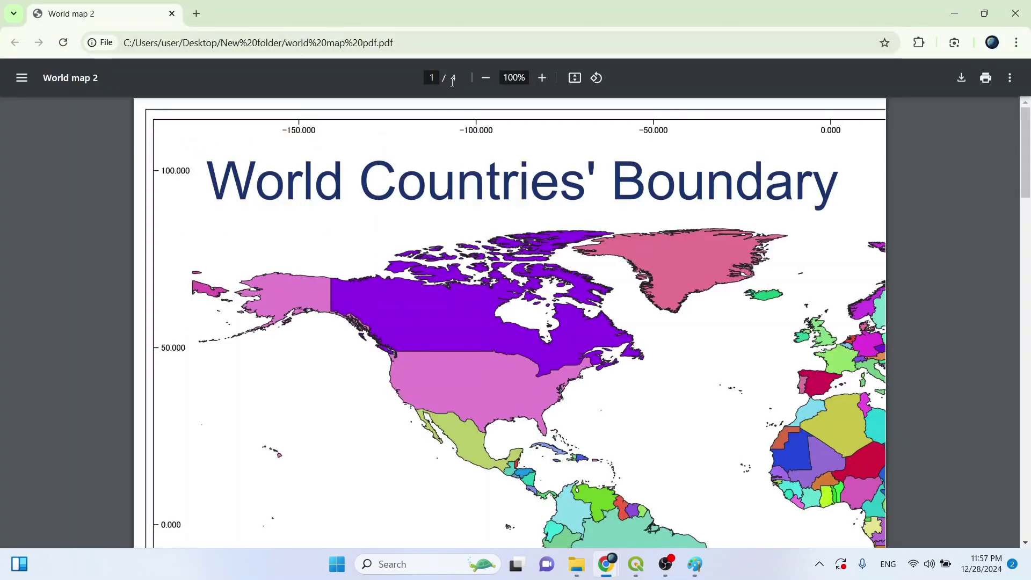
scroll(424, 284, "down", 5)
scroll(425, 285, "down", 15)
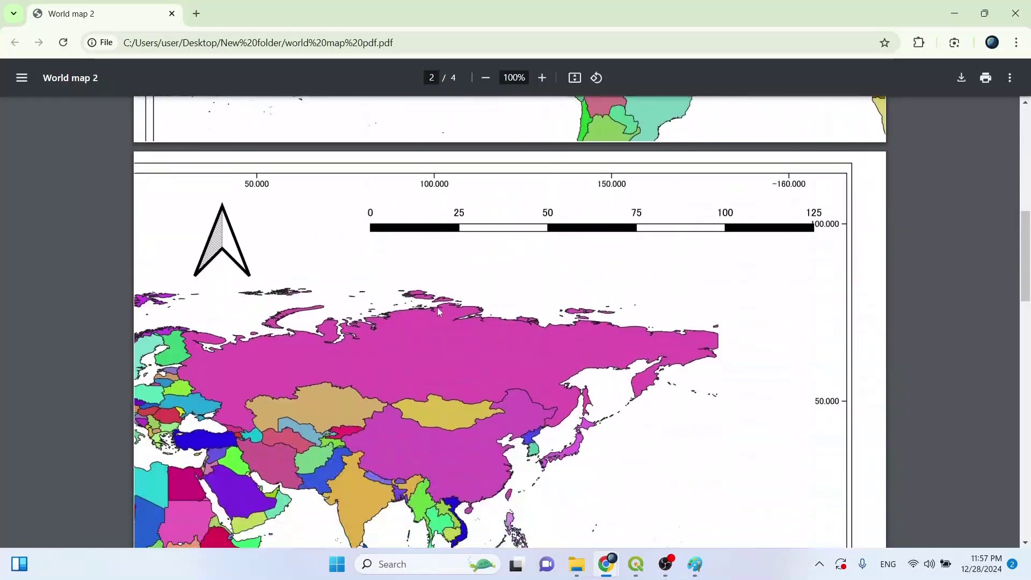
scroll(461, 324, "down", 12)
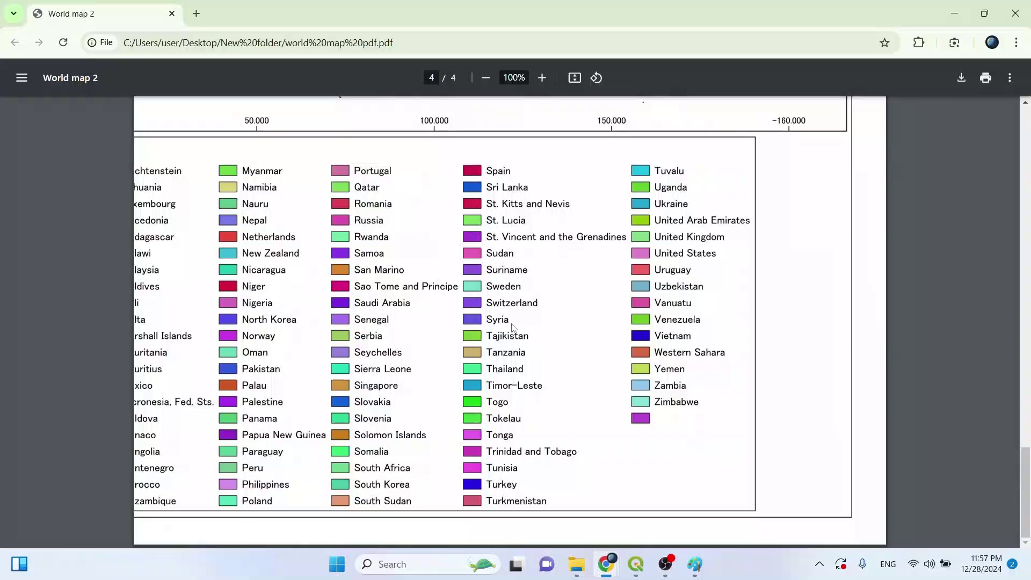
scroll(499, 303, "up", 14)
scroll(492, 345, "up", 10)
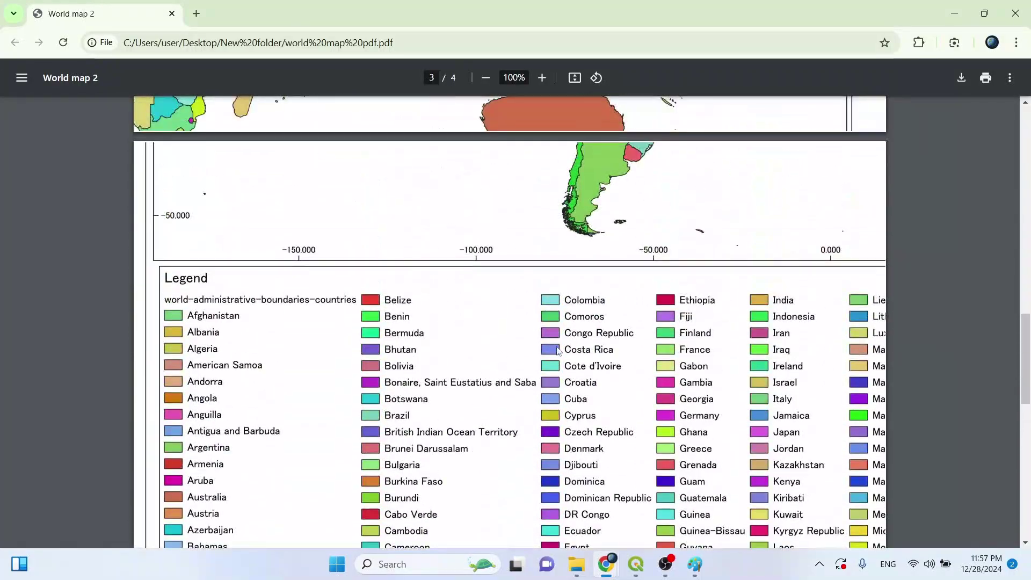
scroll(482, 368, "up", 10)
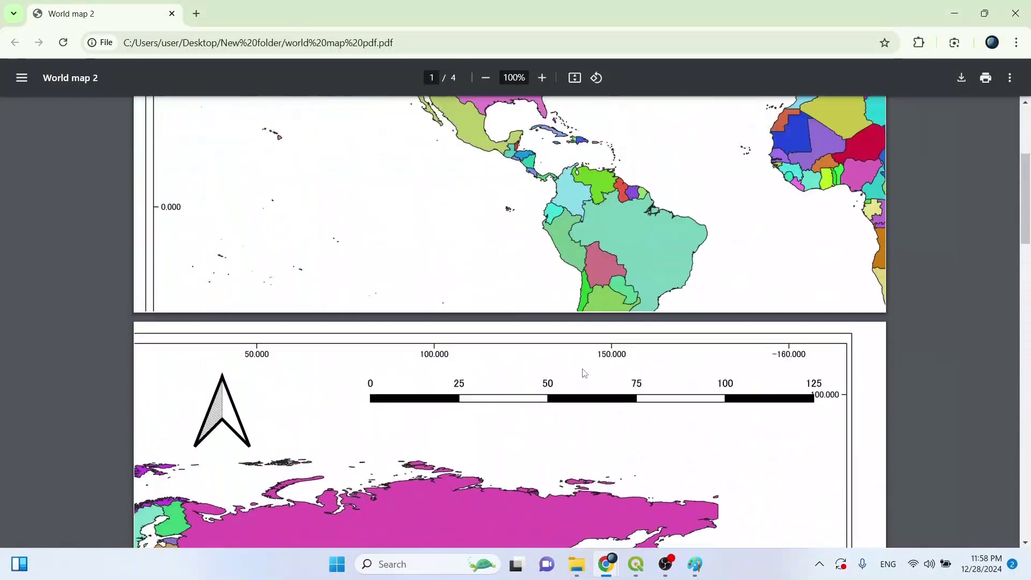